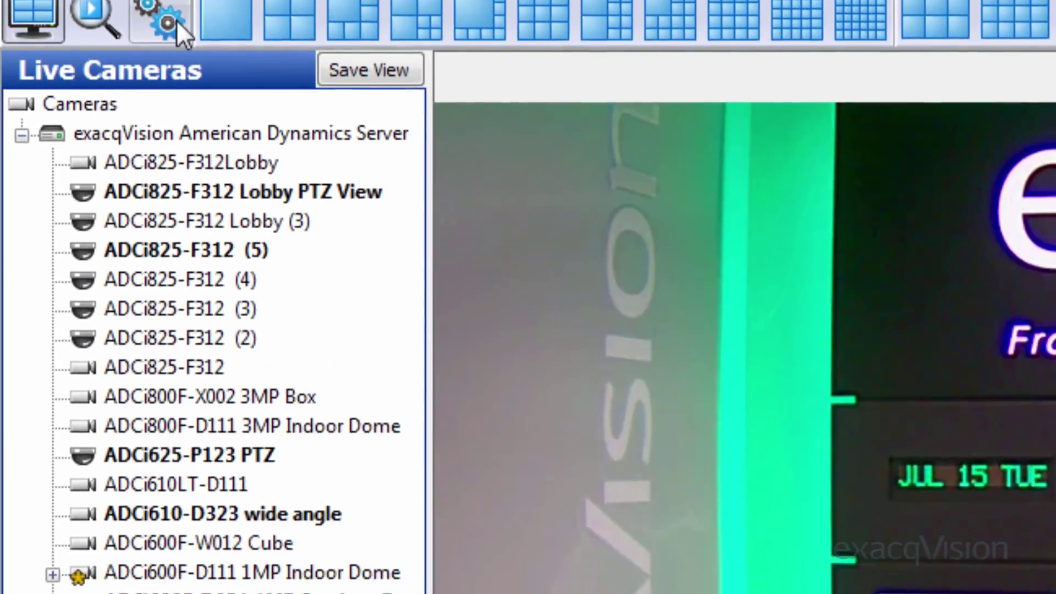
- Go to the Archiving configuration page for the American Dynamics server
click(176, 20)
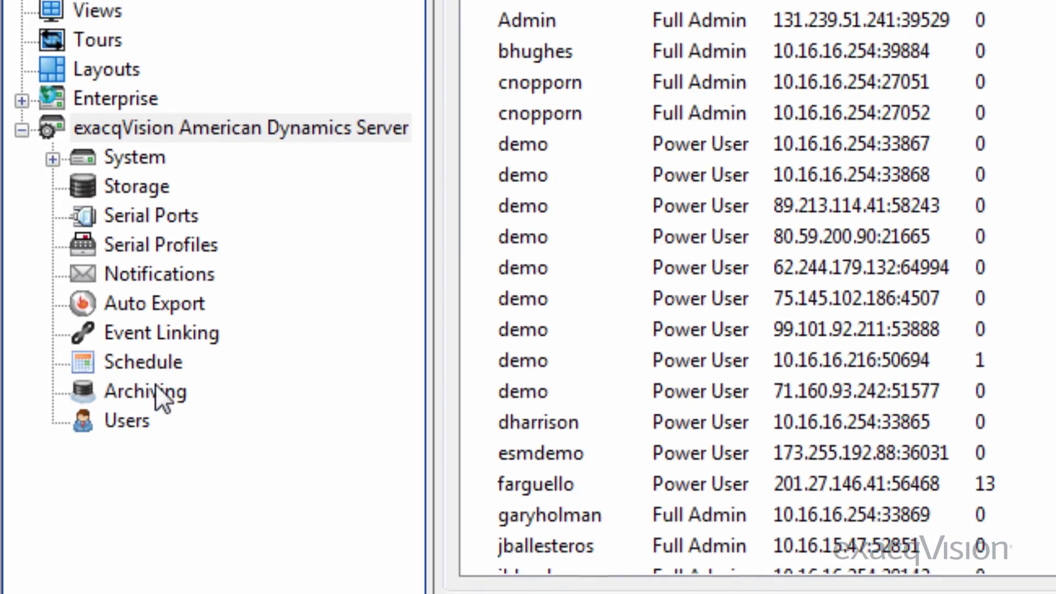
click(156, 388)
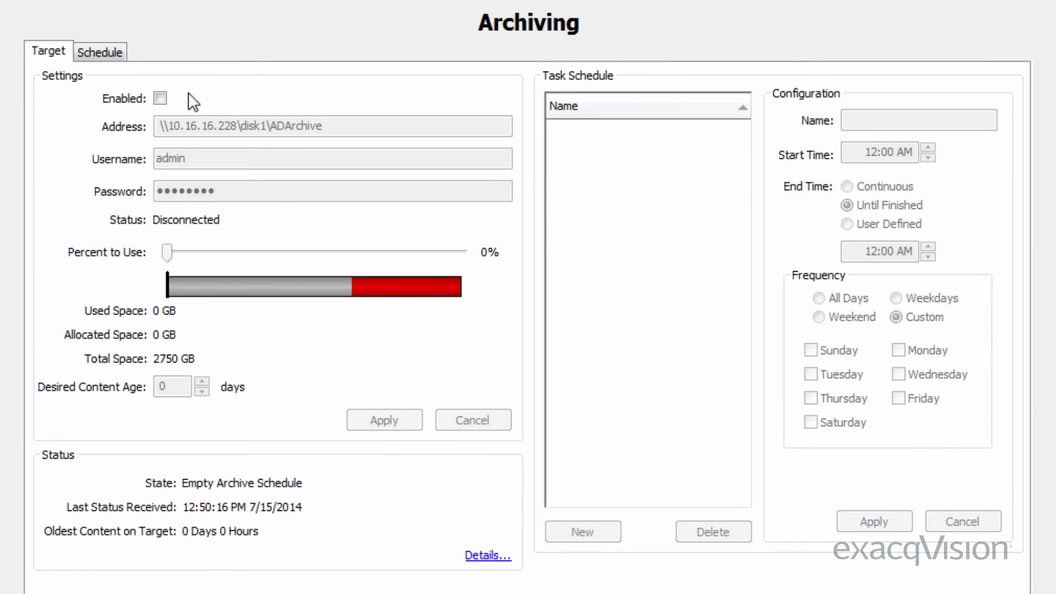
- Enable the archive target at \\10.16.16.228\disk1\ADArchive and check its address
click(160, 98)
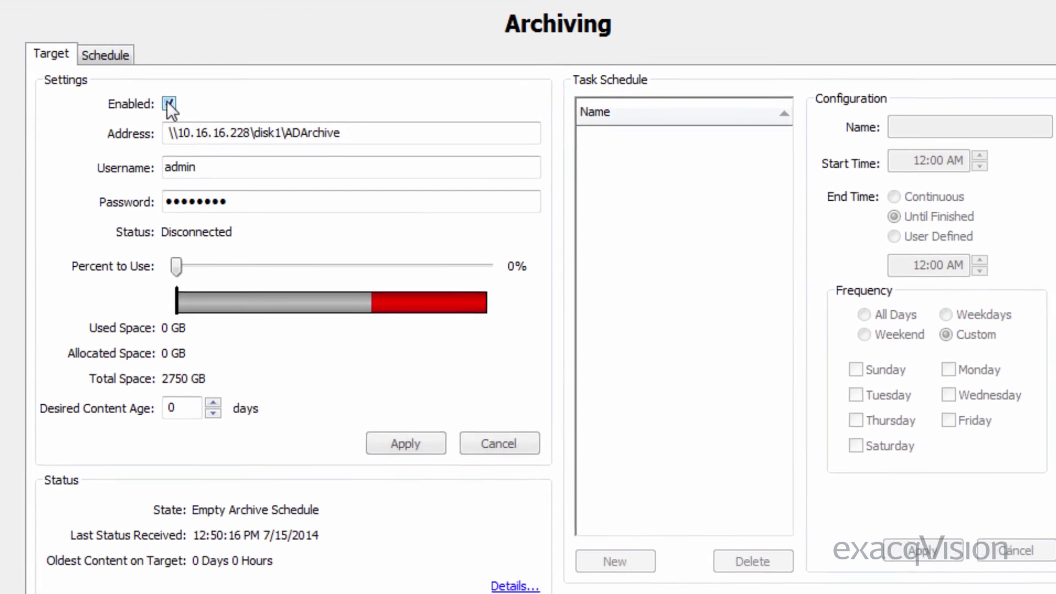
click(202, 126)
drag(373, 141, 31, 134)
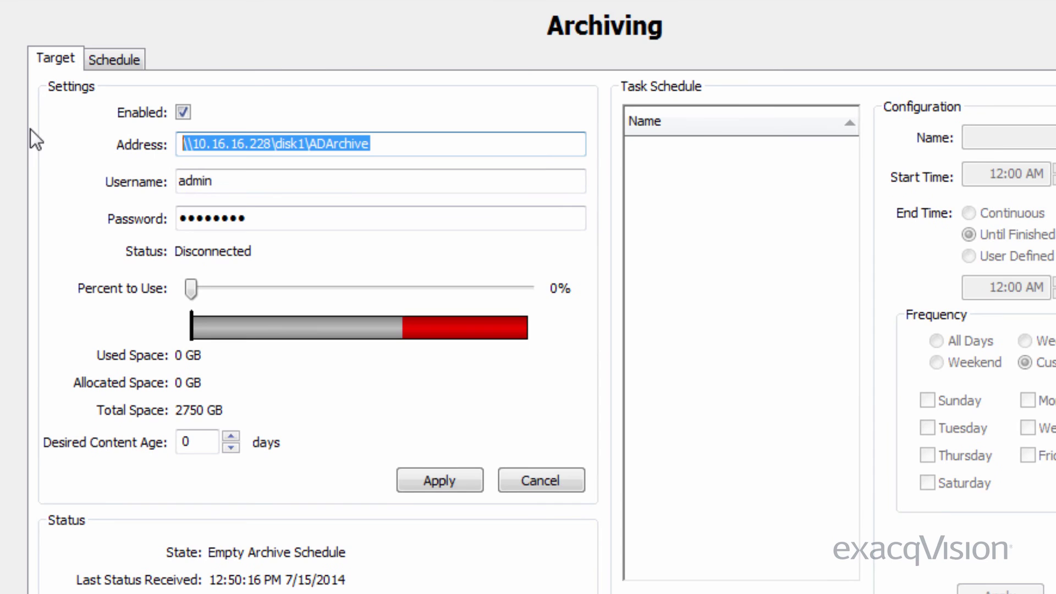
key(End)
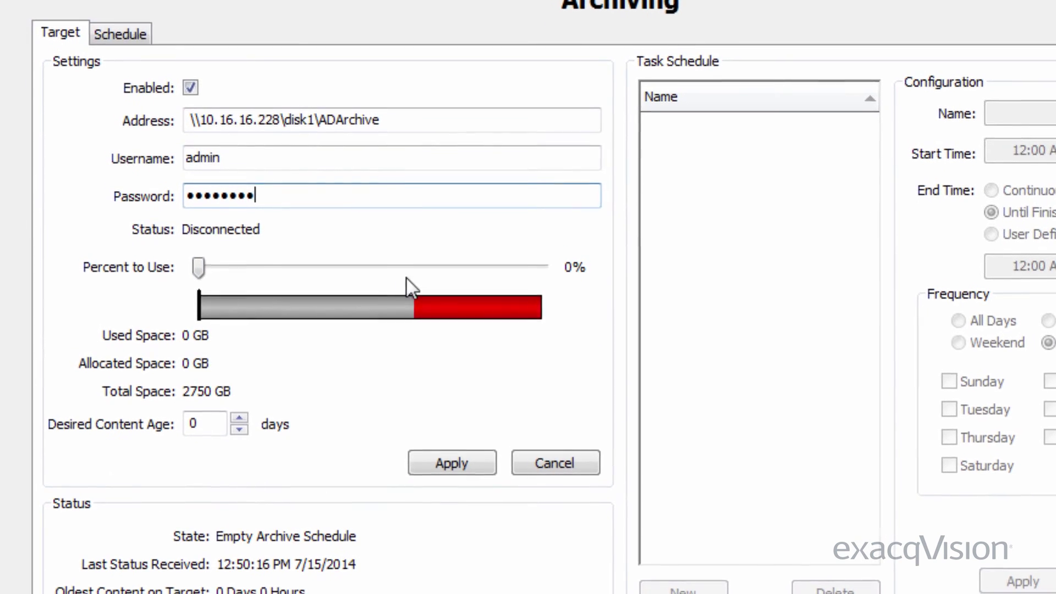
- Set Percent to Use to 50% and Desired Content Age to 60 days, then apply
drag(201, 256, 374, 245)
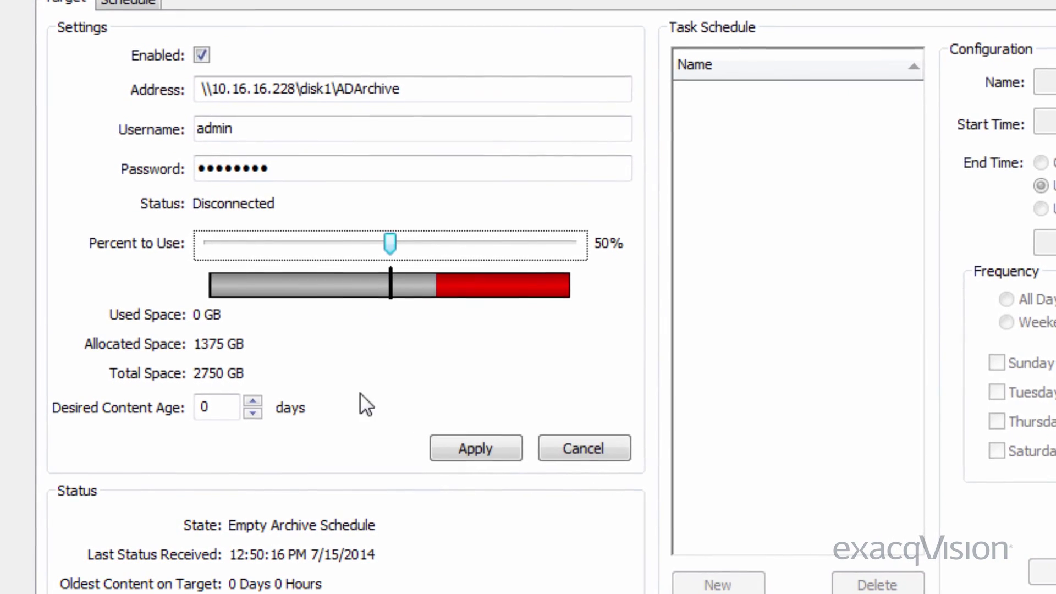
double_click(221, 405)
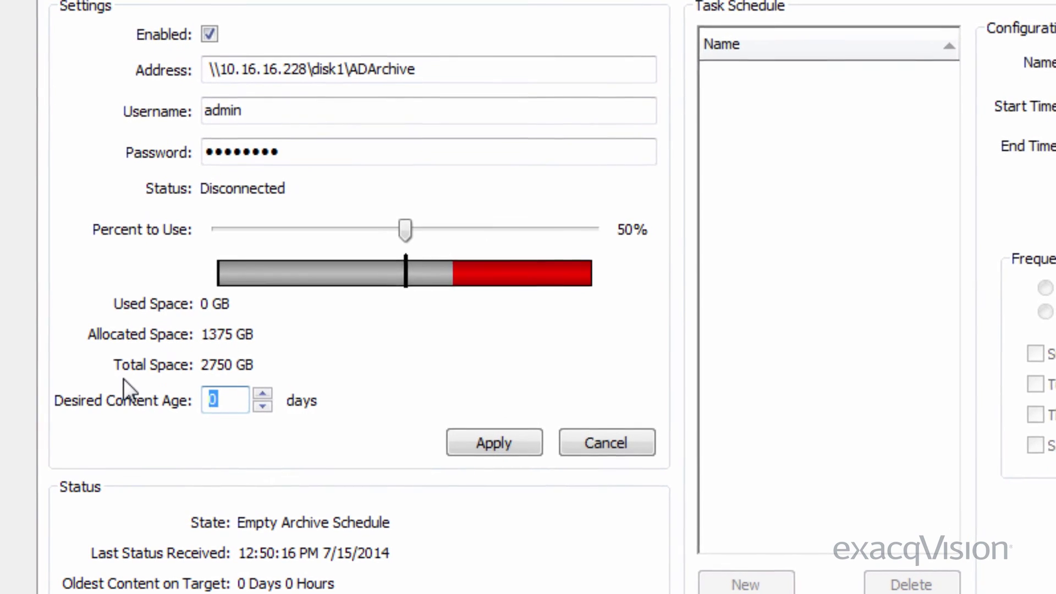
text(60)
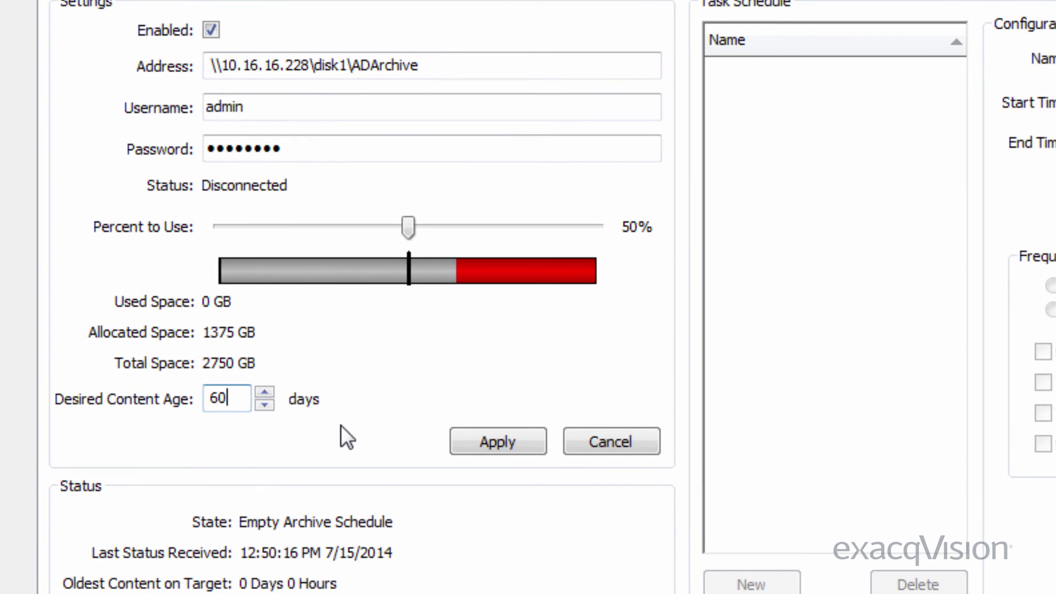
click(492, 437)
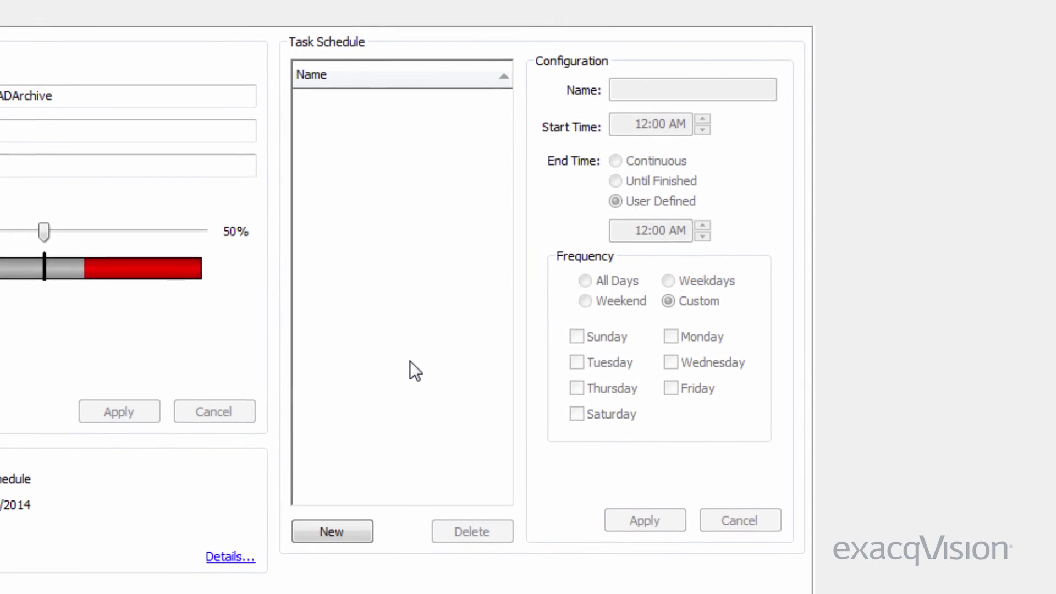
- Create Archive Task 1 starting at 01:00 AM with a user-defined 06:00 AM end
click(342, 546)
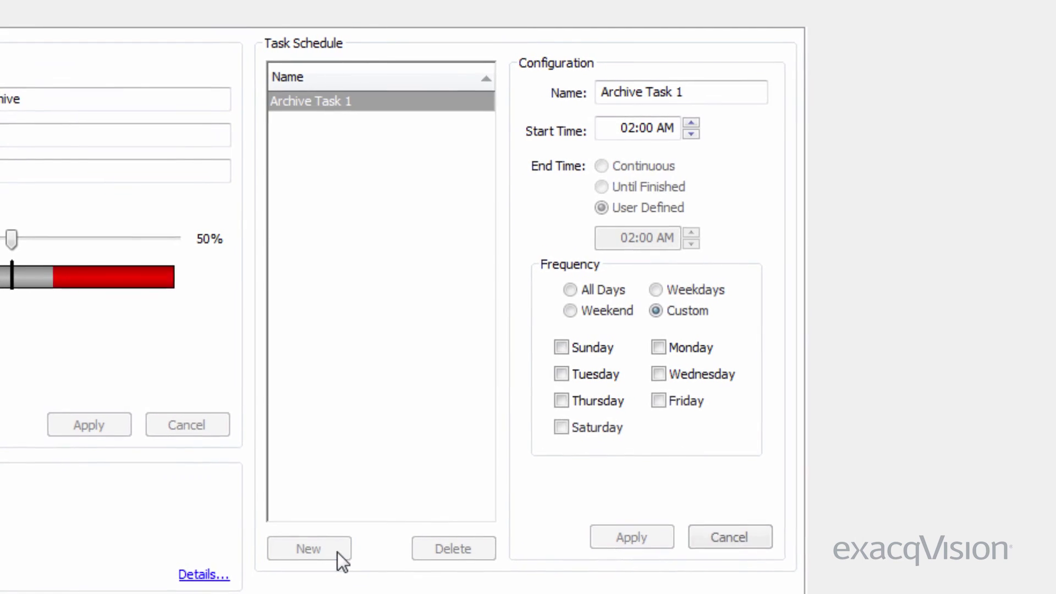
click(686, 136)
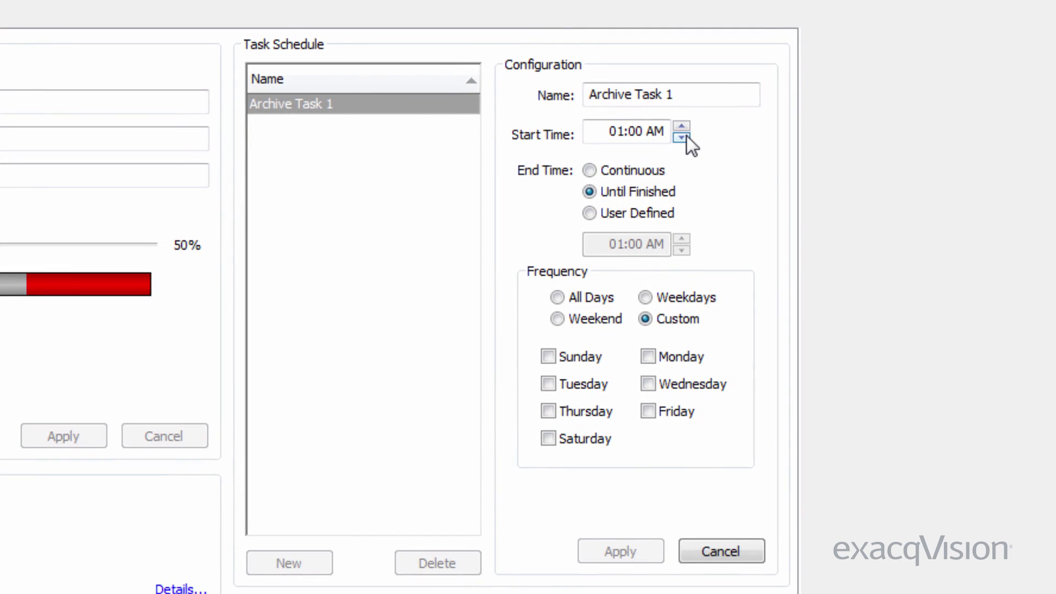
click(588, 168)
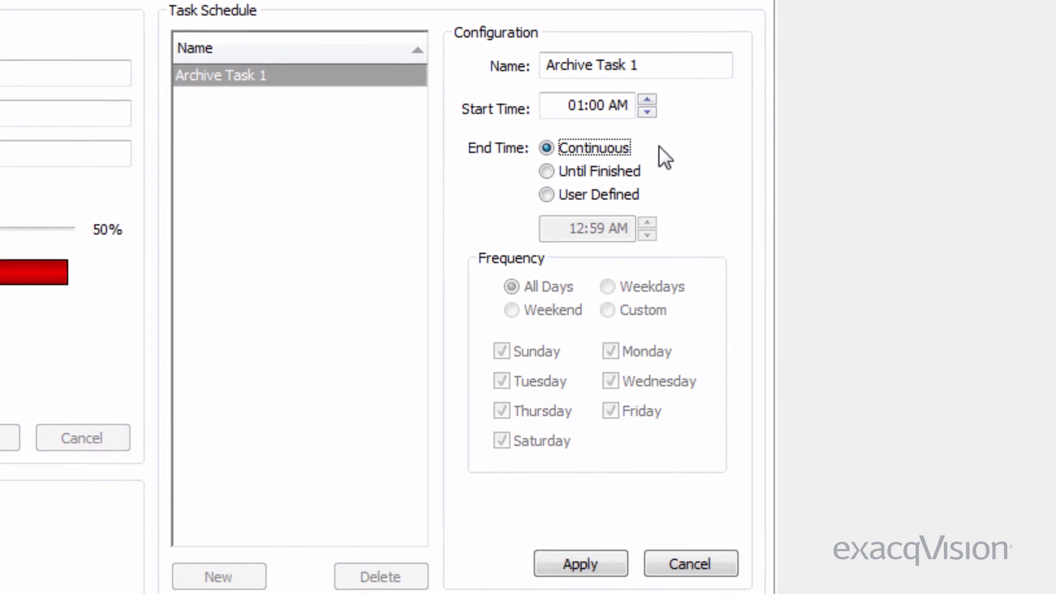
click(553, 171)
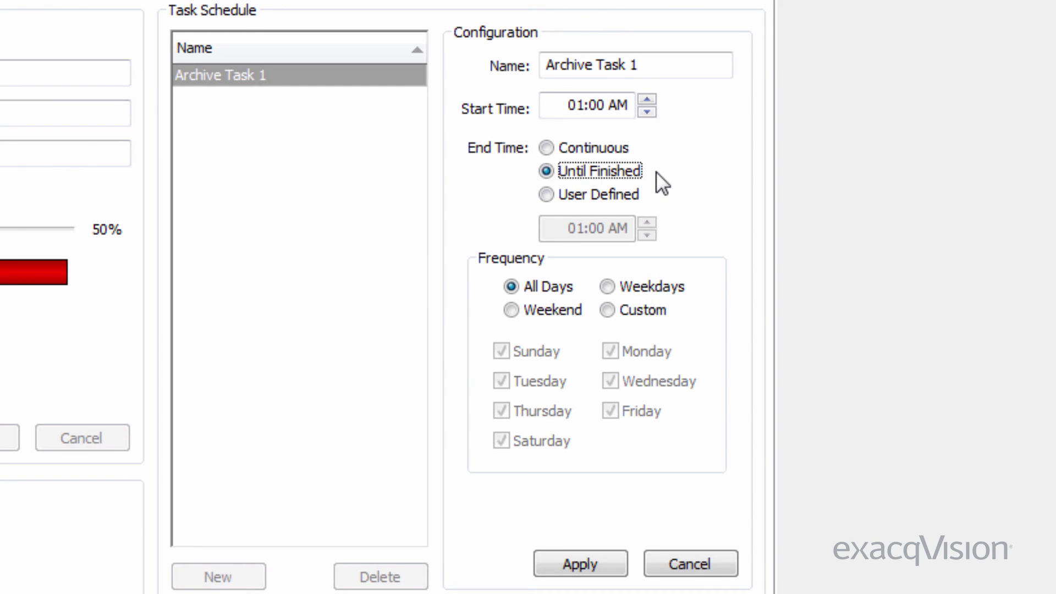
click(549, 193)
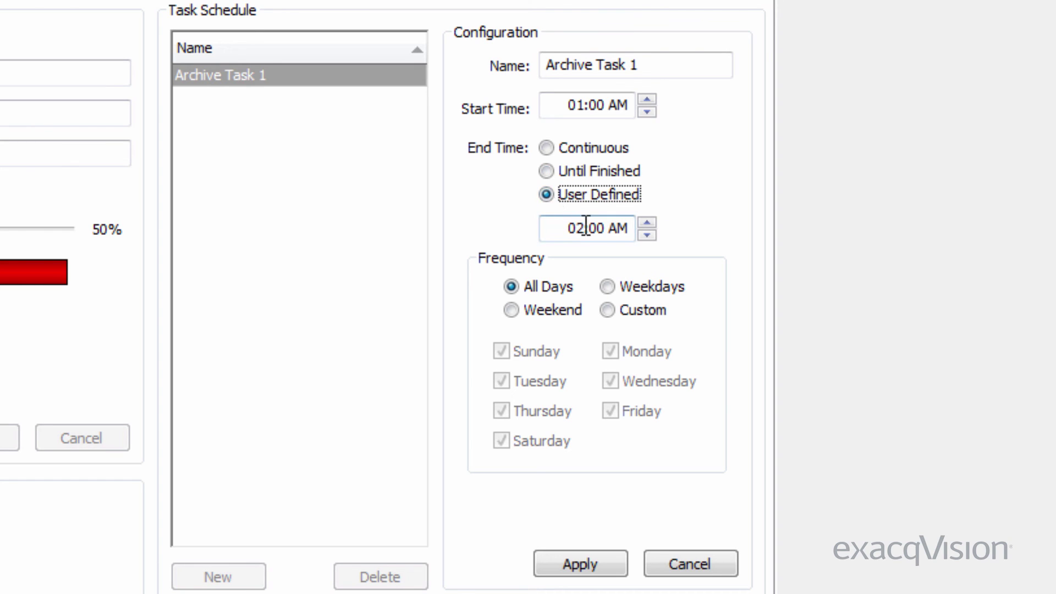
text(6)
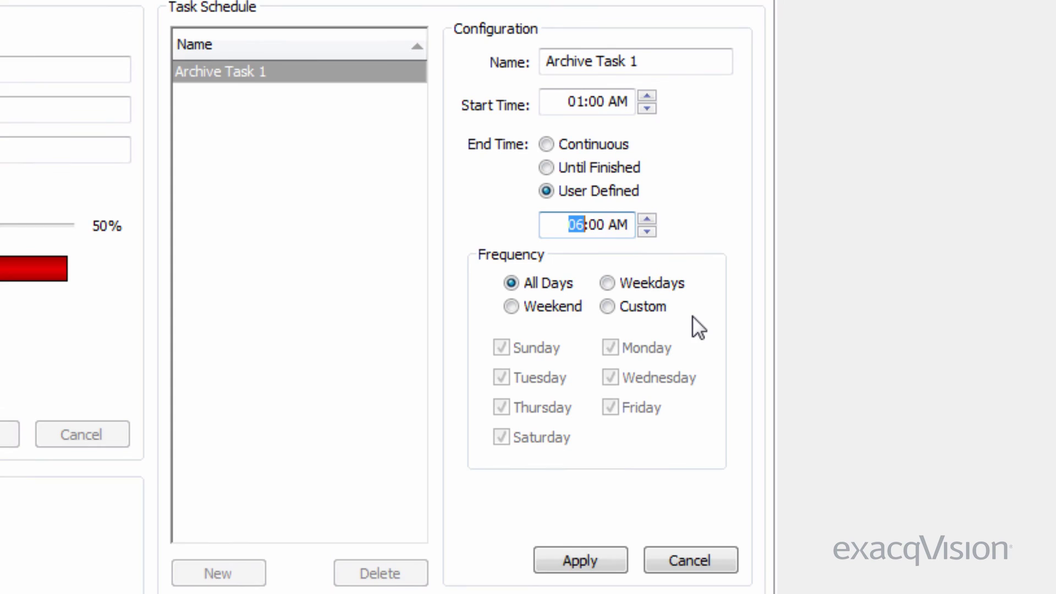
- Limit the task to Sundays and Thursdays with a Custom schedule and apply it
click(606, 302)
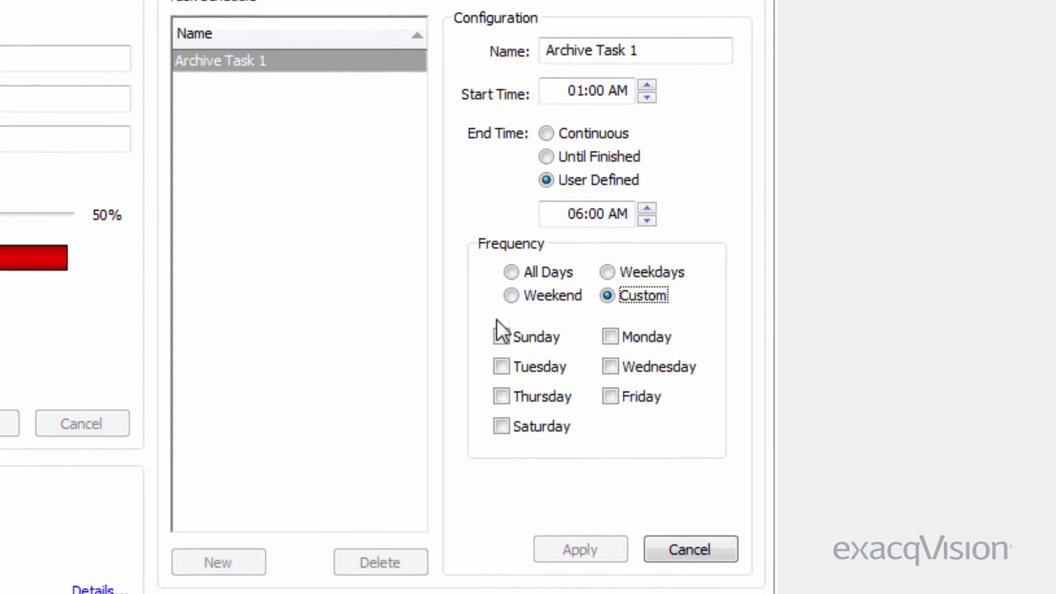
click(500, 338)
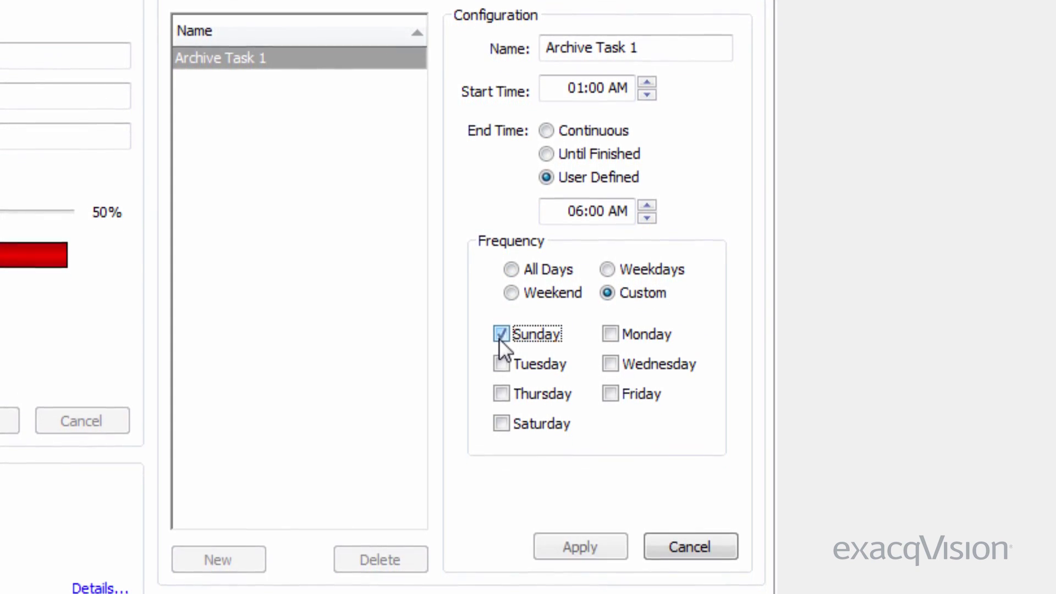
click(503, 394)
click(606, 539)
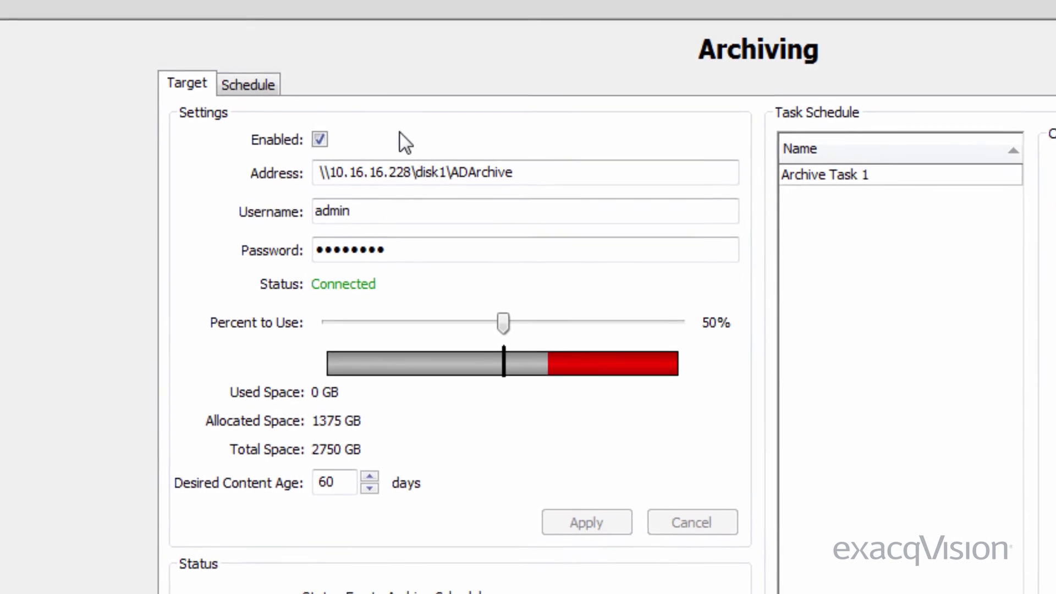
- Set all cameras to archive All recordings for every hour, copy to every day, and apply
click(242, 92)
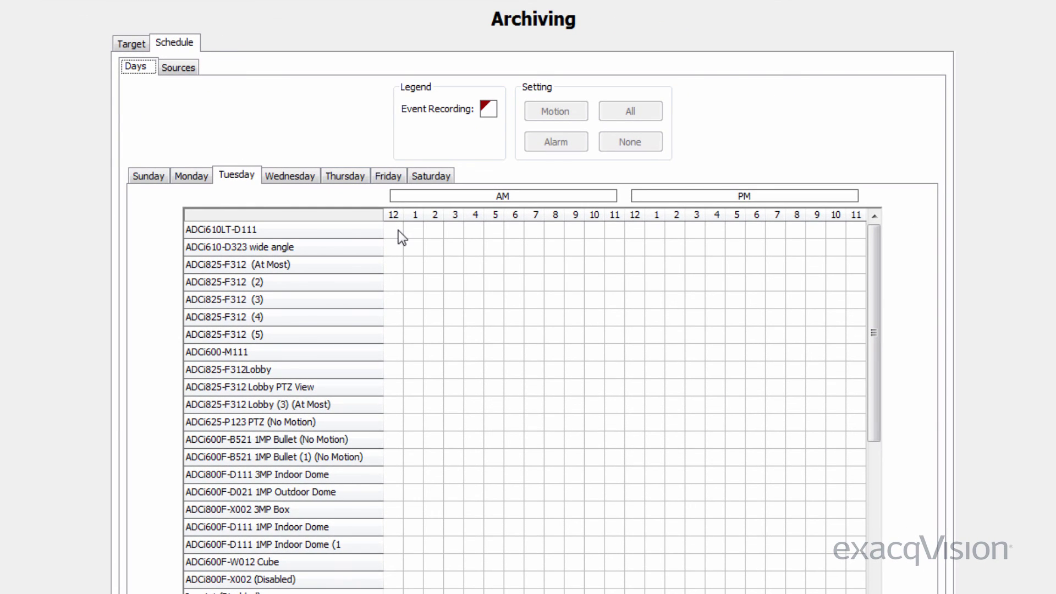
mouse_move(398, 230)
mouse_down()
mouse_move(731, 246)
mouse_move(857, 237)
mouse_up()
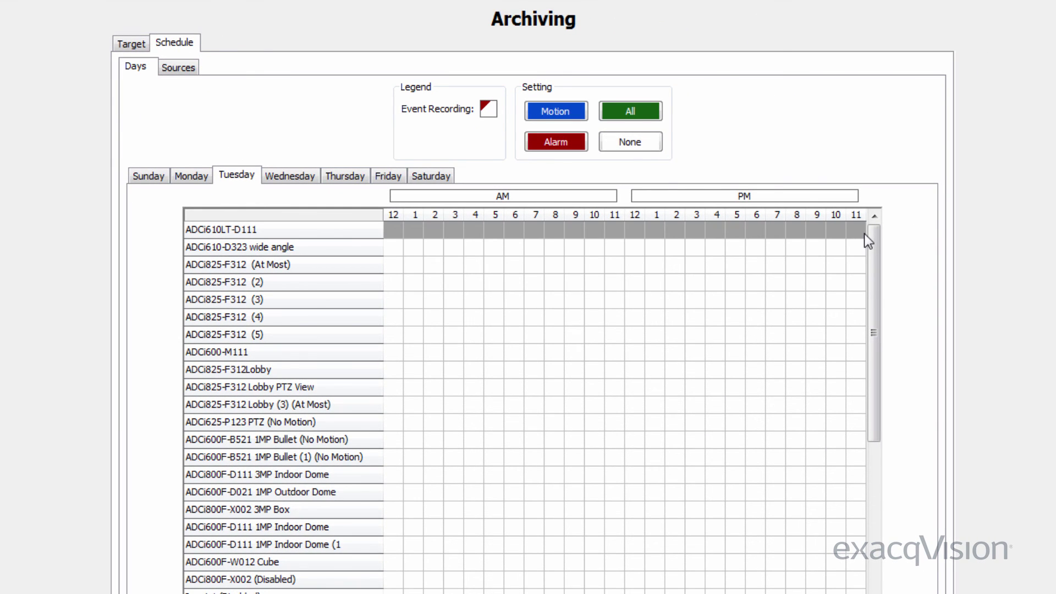
click(348, 214)
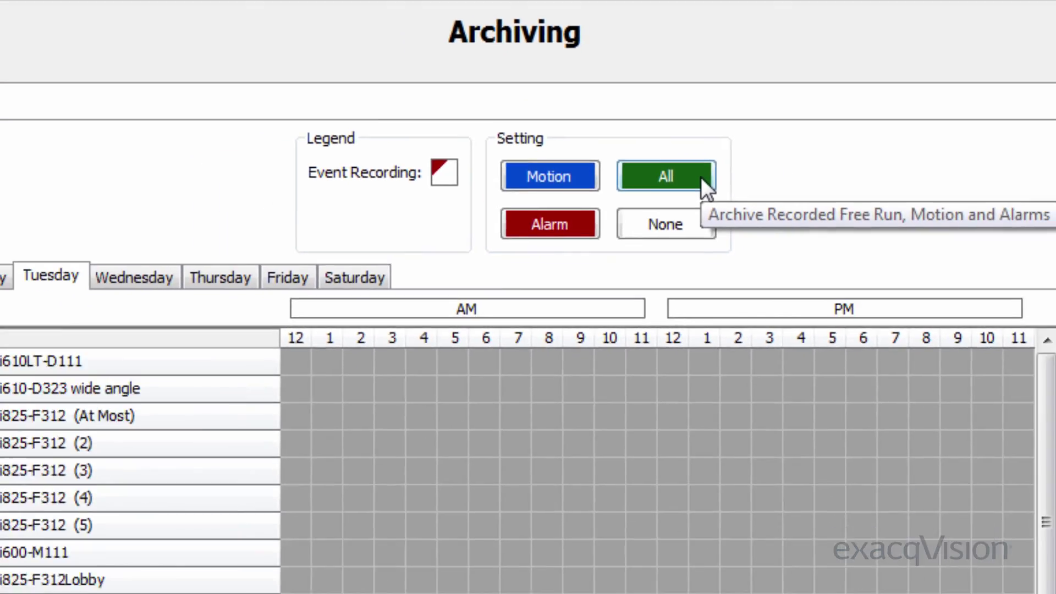
click(765, 259)
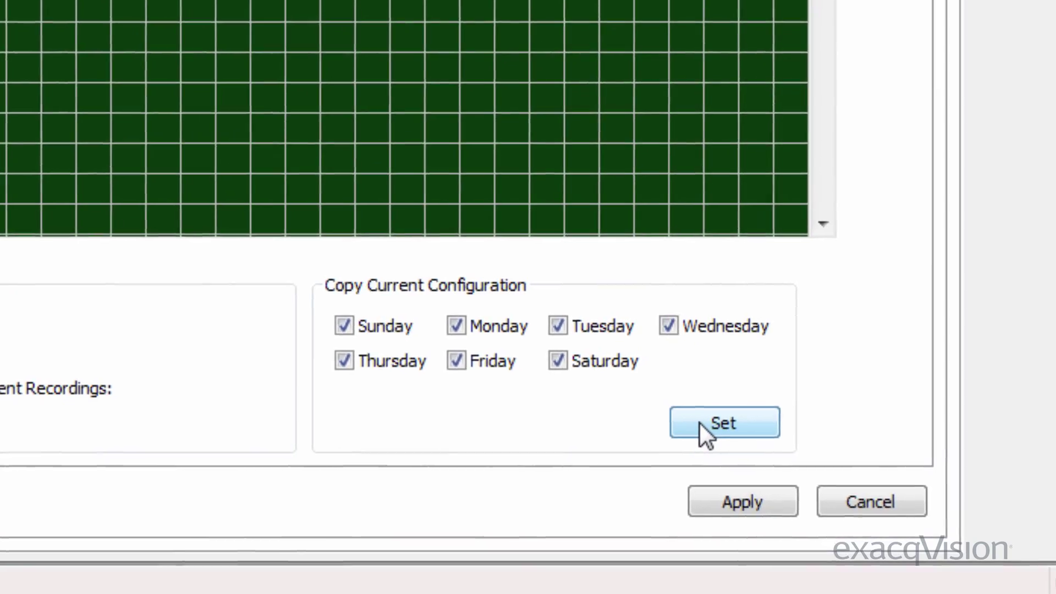
click(692, 419)
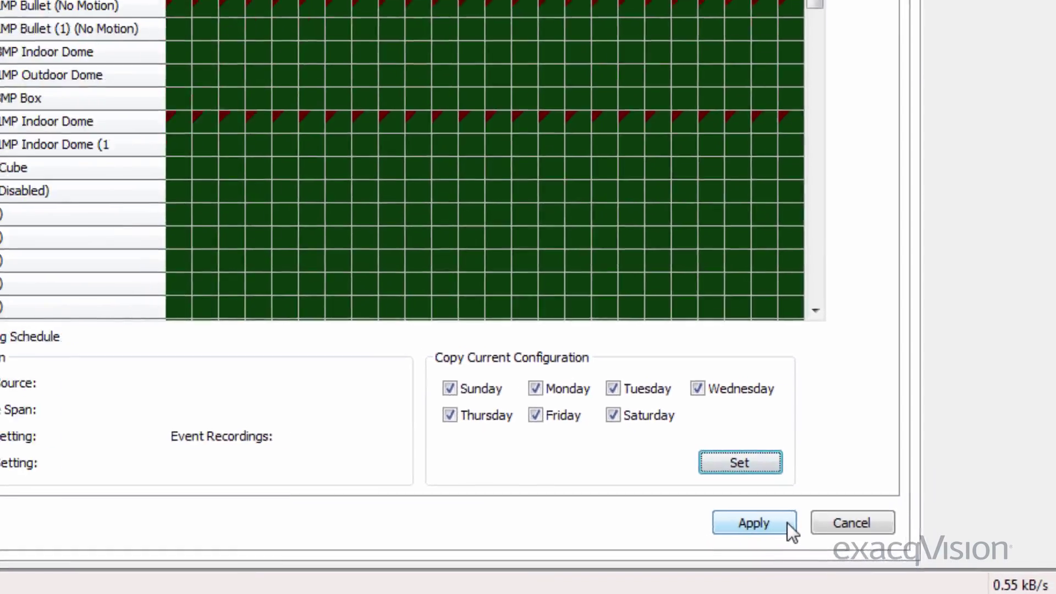
click(777, 498)
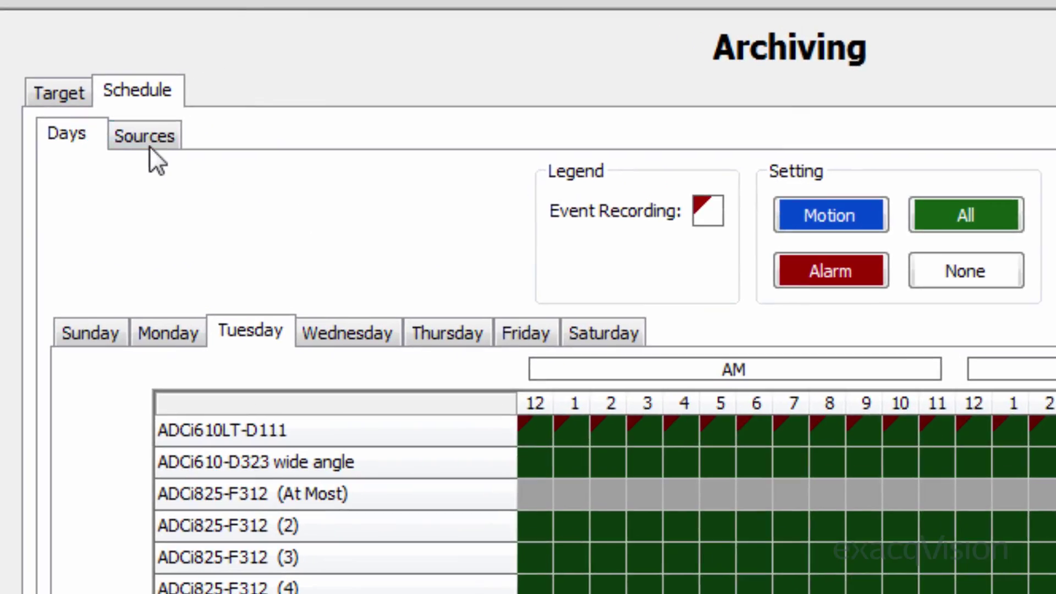
- Set ADCi610LT-D111 to archive Motion on Monday–Friday from 6 AM through 6 PM
click(146, 138)
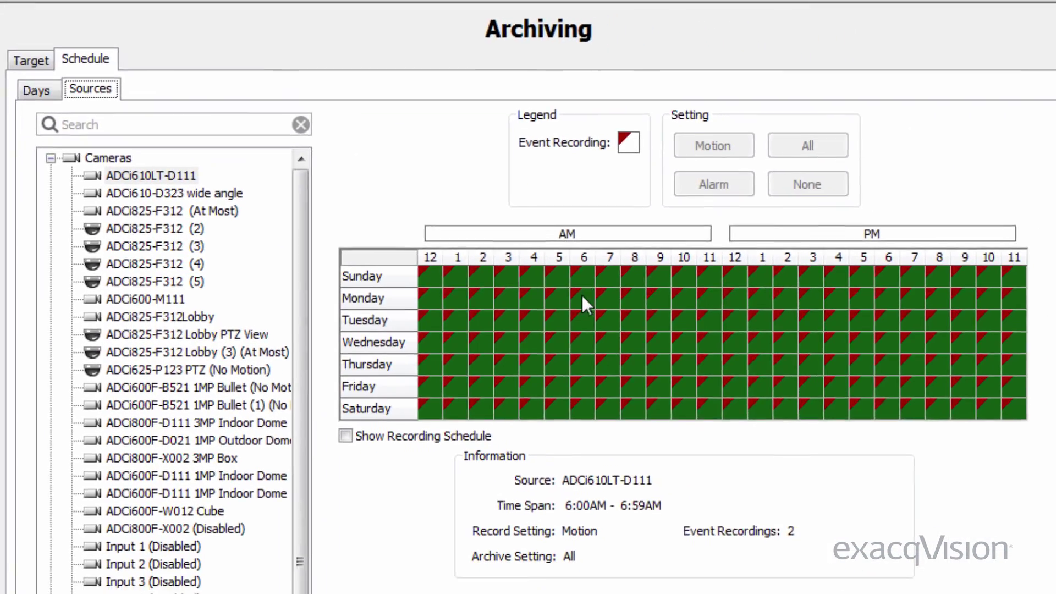
click(582, 295)
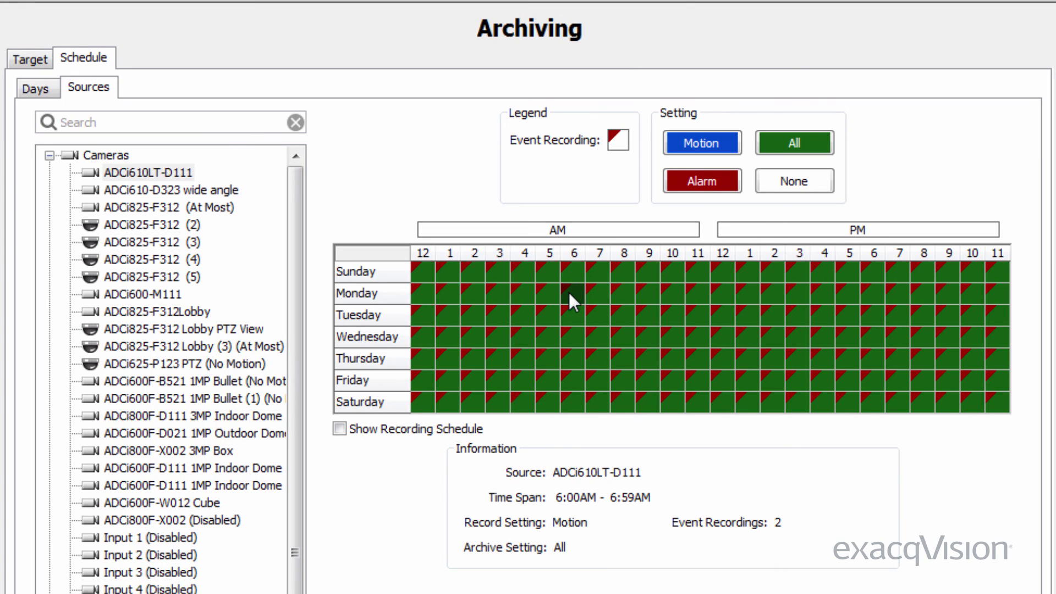
drag(567, 375, 726, 380)
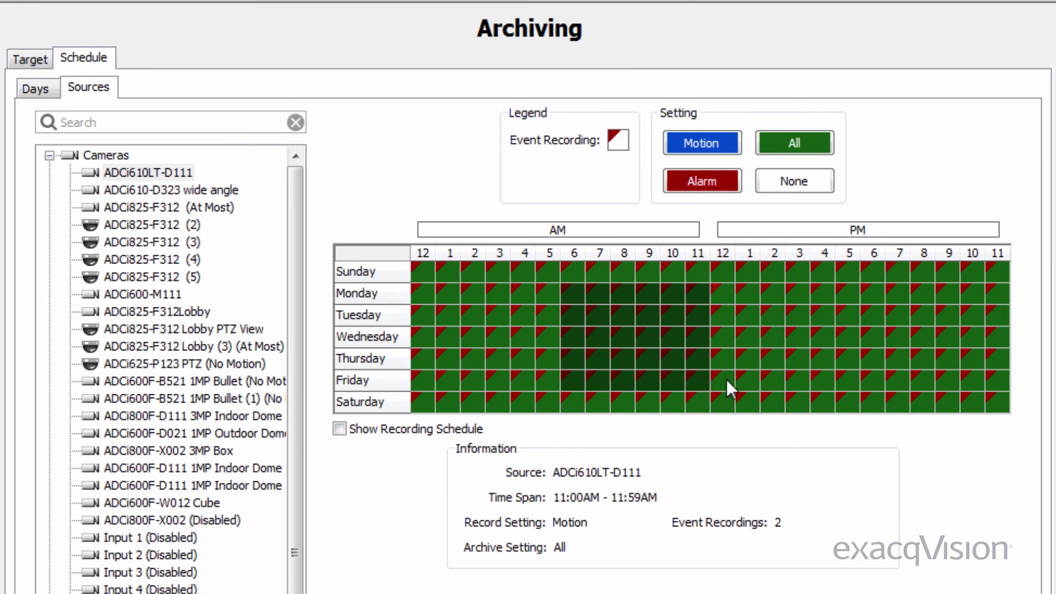
drag(831, 377, 874, 379)
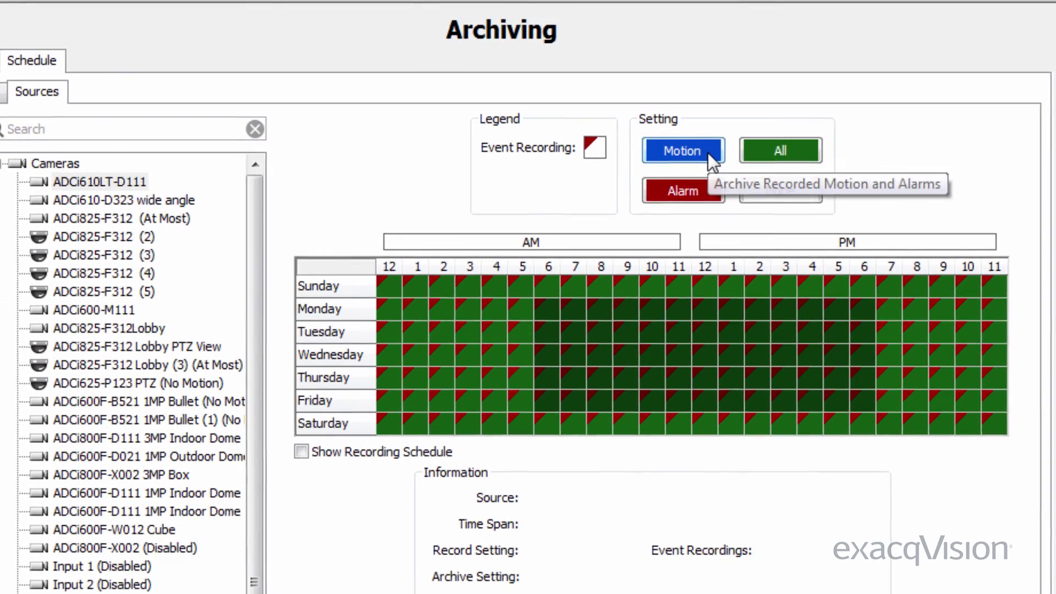
click(707, 154)
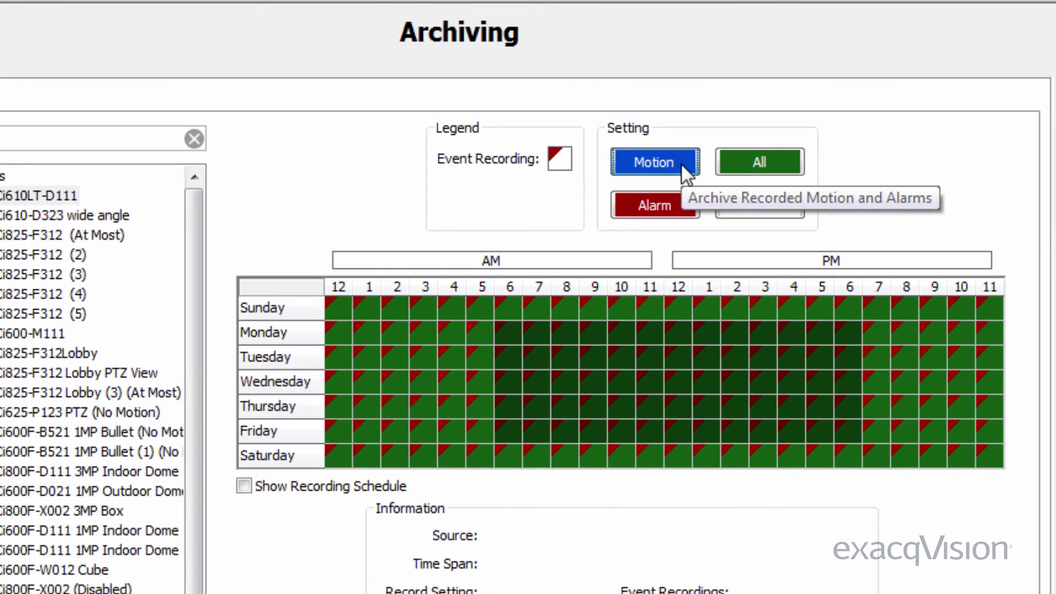
- Set all remaining hours, including nights and weekends, to Alarm only and apply
click(536, 452)
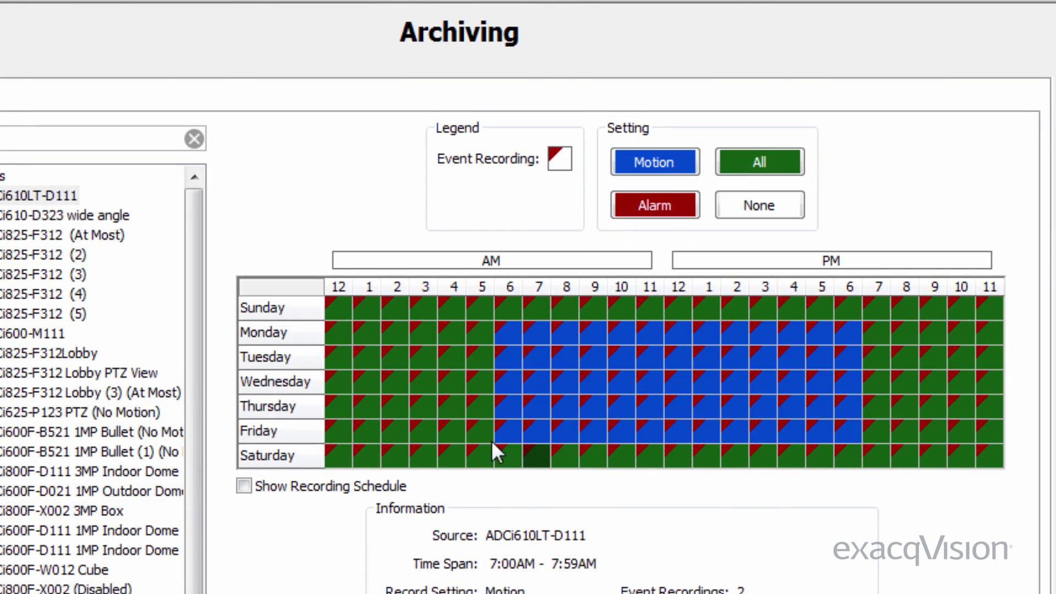
mouse_move(338, 303)
mouse_down()
mouse_move(477, 408)
mouse_move(464, 457)
mouse_move(480, 500)
mouse_up()
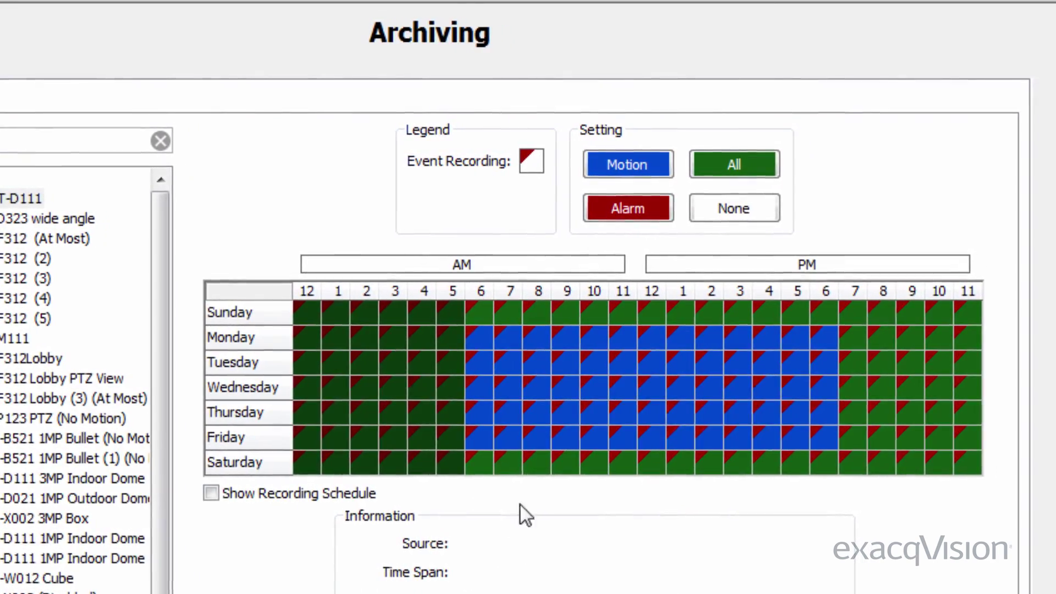
mouse_move(467, 461)
mouse_down()
mouse_move(787, 461)
mouse_move(792, 471)
mouse_up()
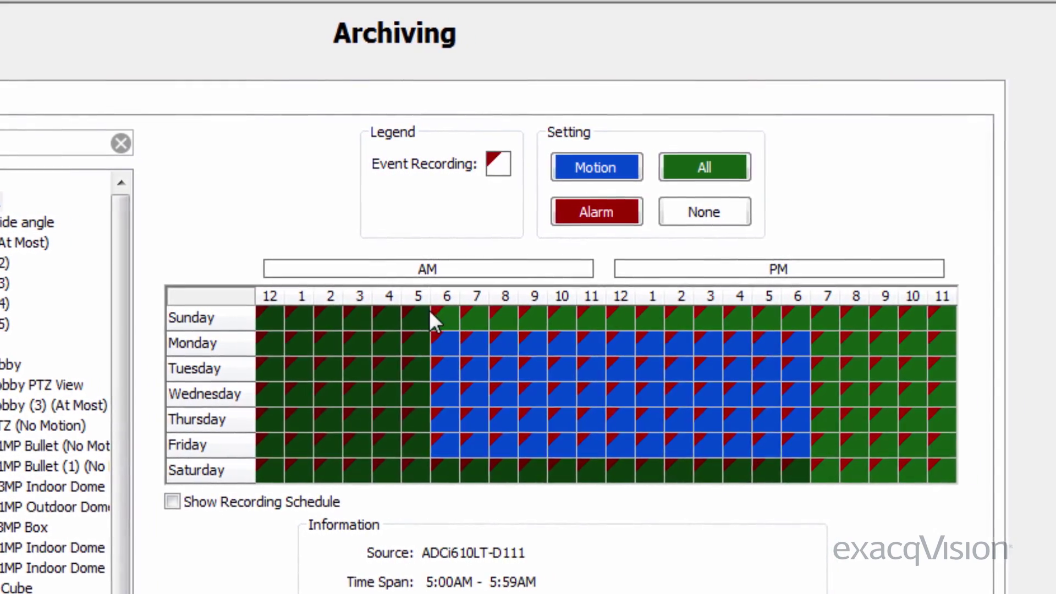
mouse_move(429, 309)
mouse_down()
mouse_move(801, 320)
mouse_move(803, 471)
mouse_move(870, 482)
mouse_up()
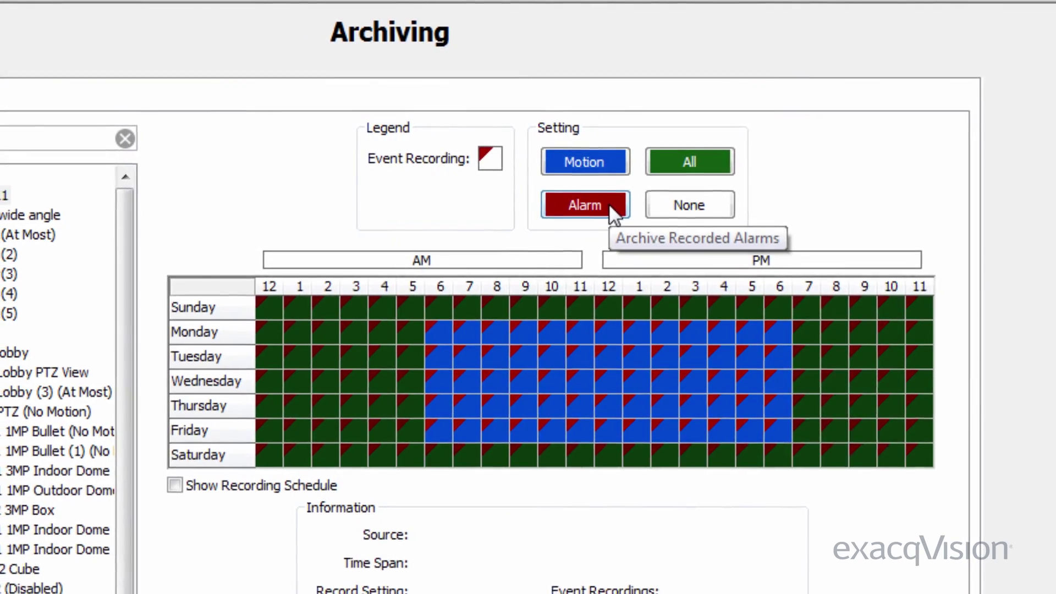
click(609, 206)
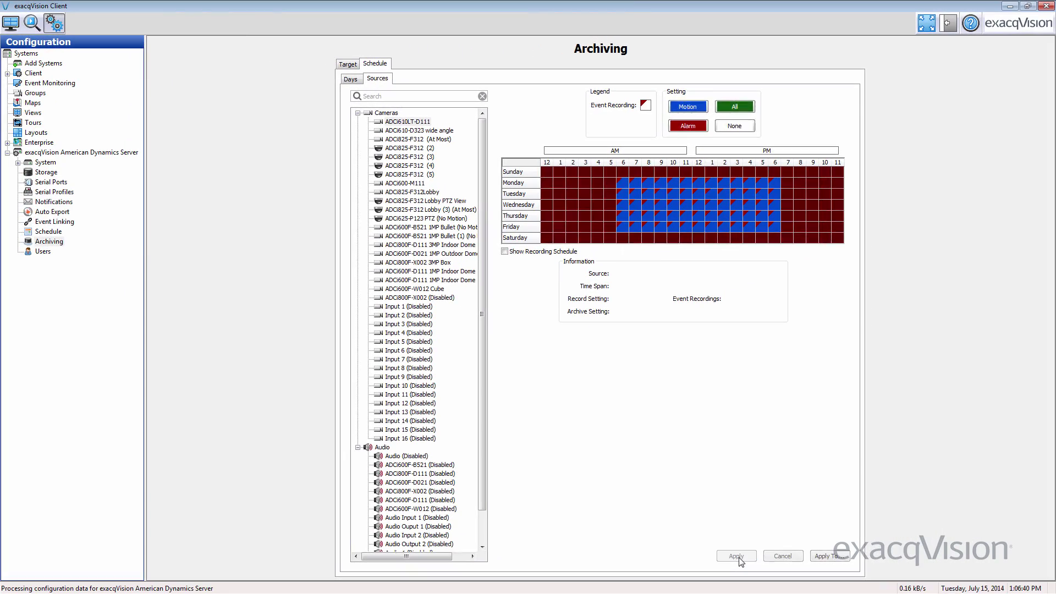
click(739, 557)
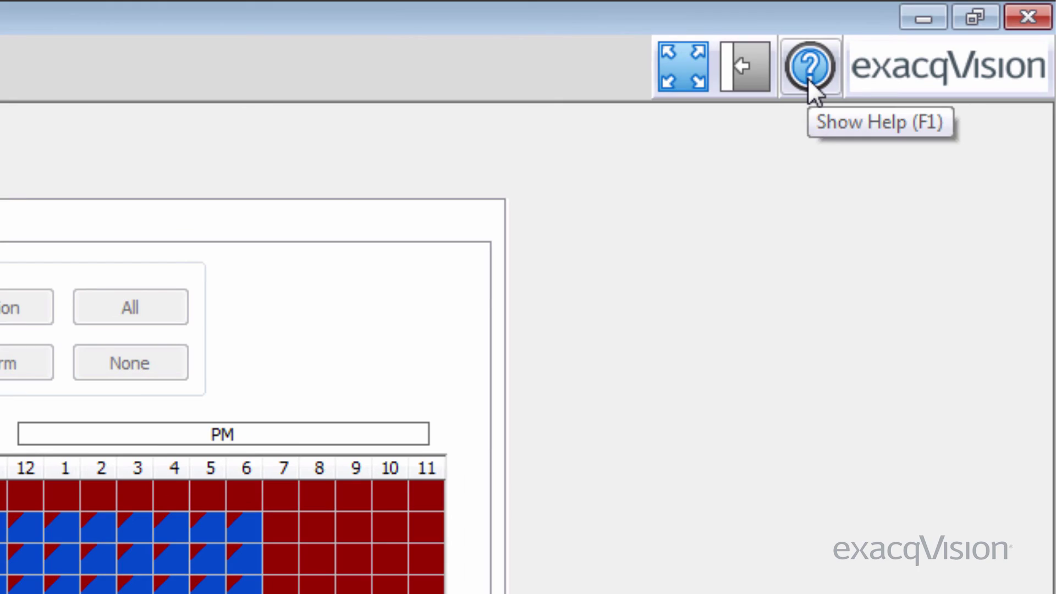
click(810, 81)
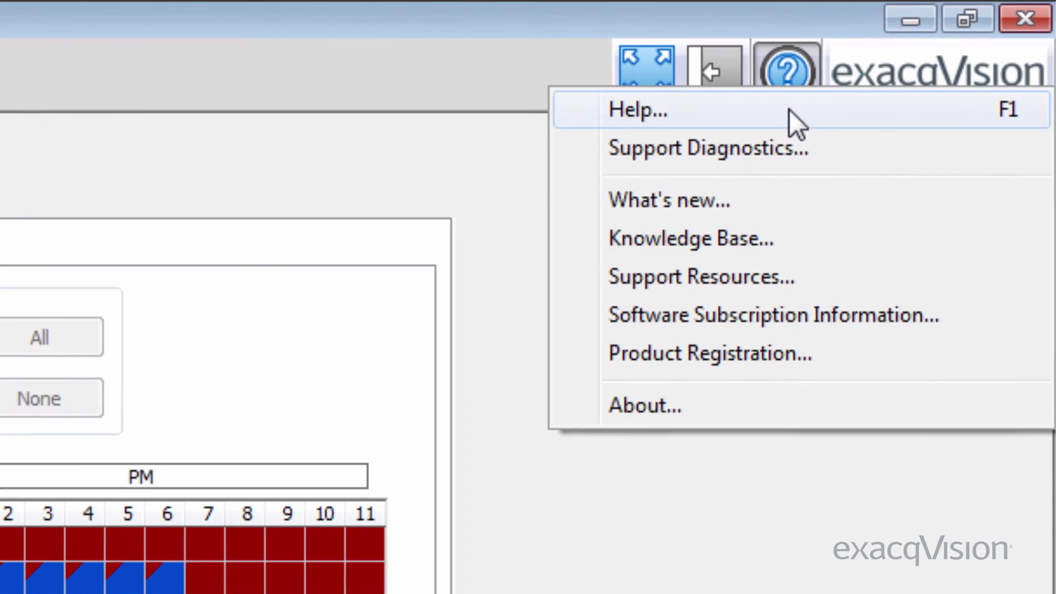
click(790, 110)
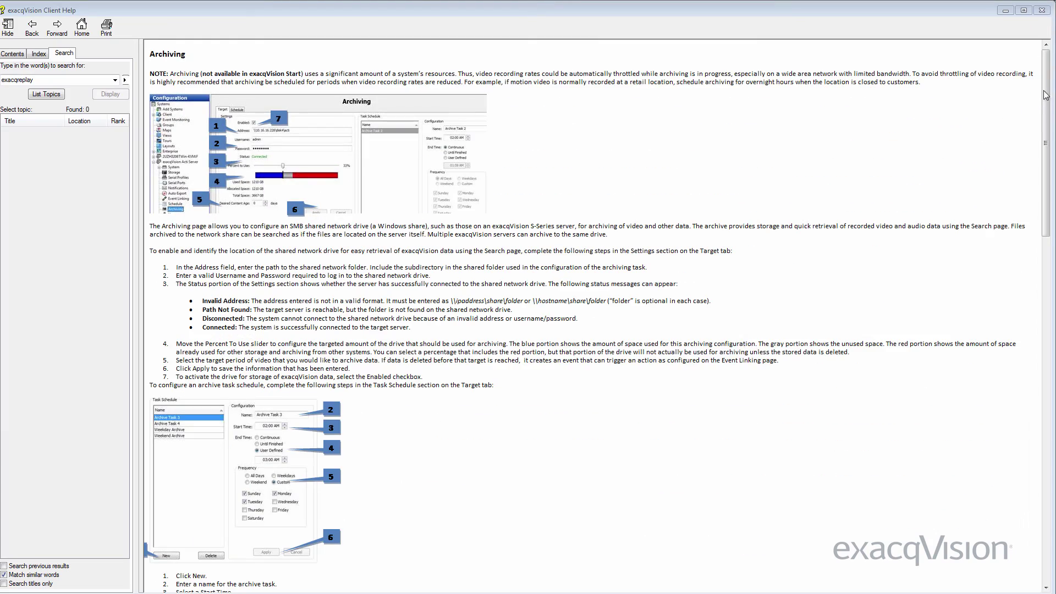
drag(1050, 235, 1049, 456)
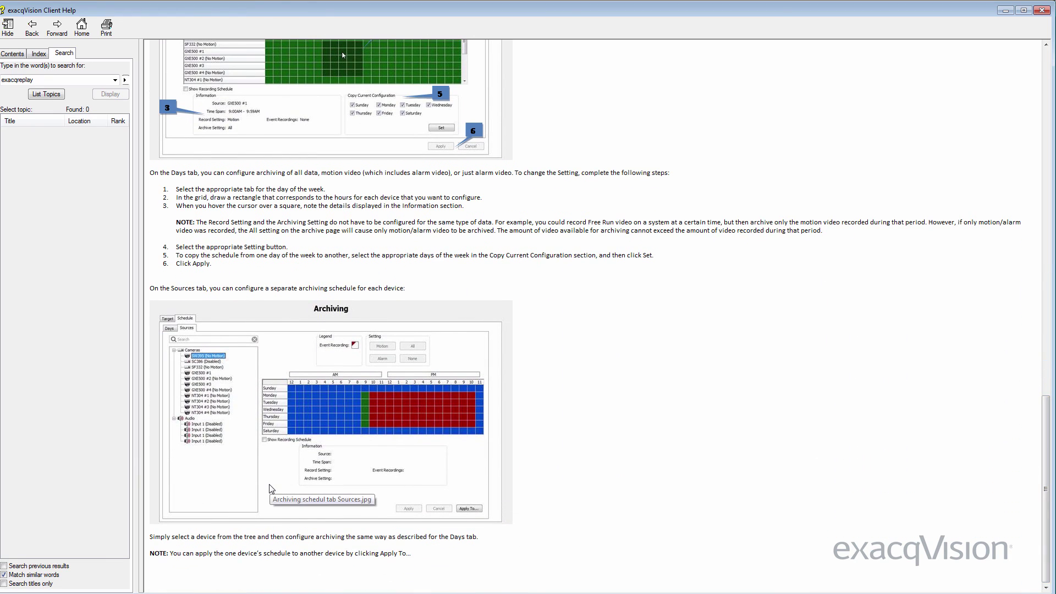
scroll(300, 415, up, 6)
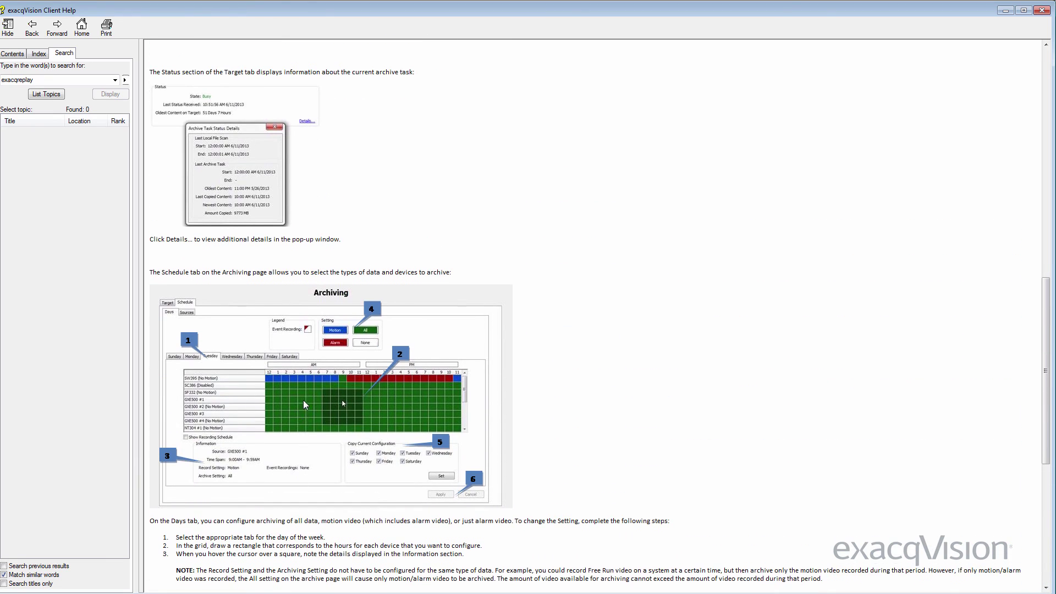
scroll(304, 406, up, 3)
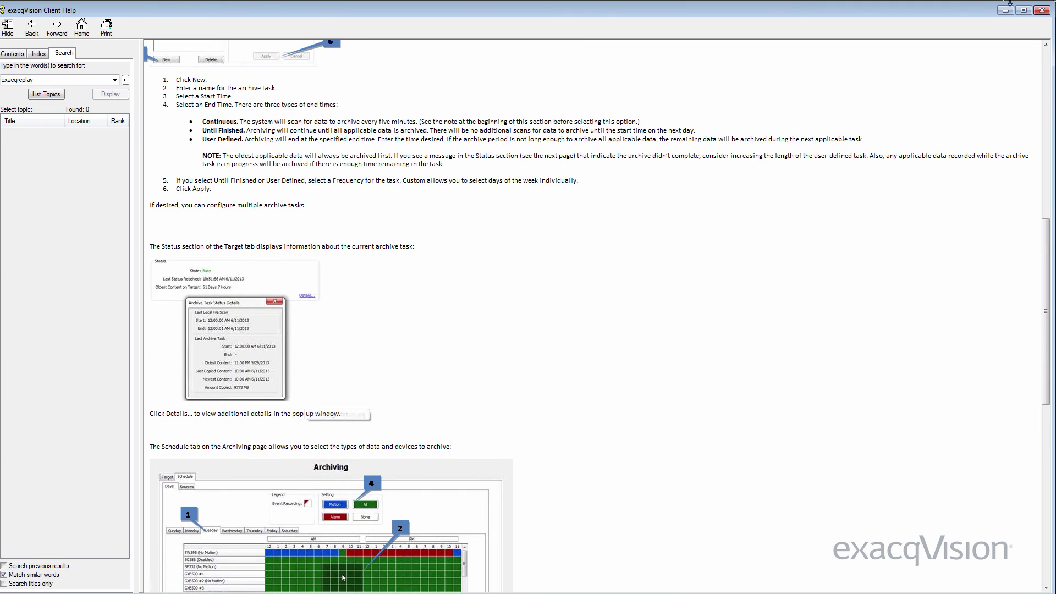
click(1043, 11)
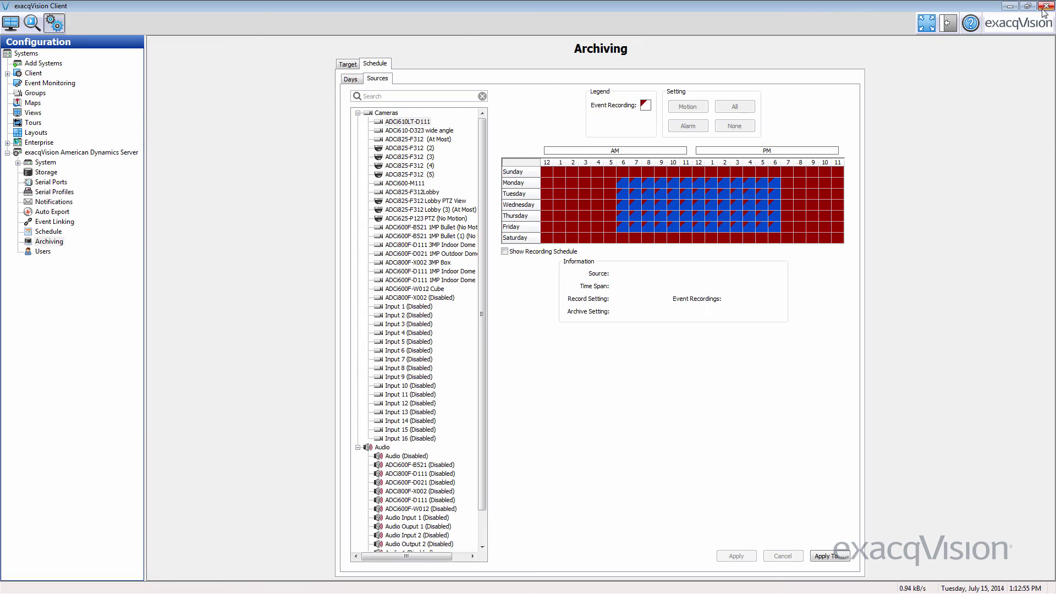
- Return to the Target tab showing the 50% network share and Archive Task 1
click(352, 81)
click(348, 66)
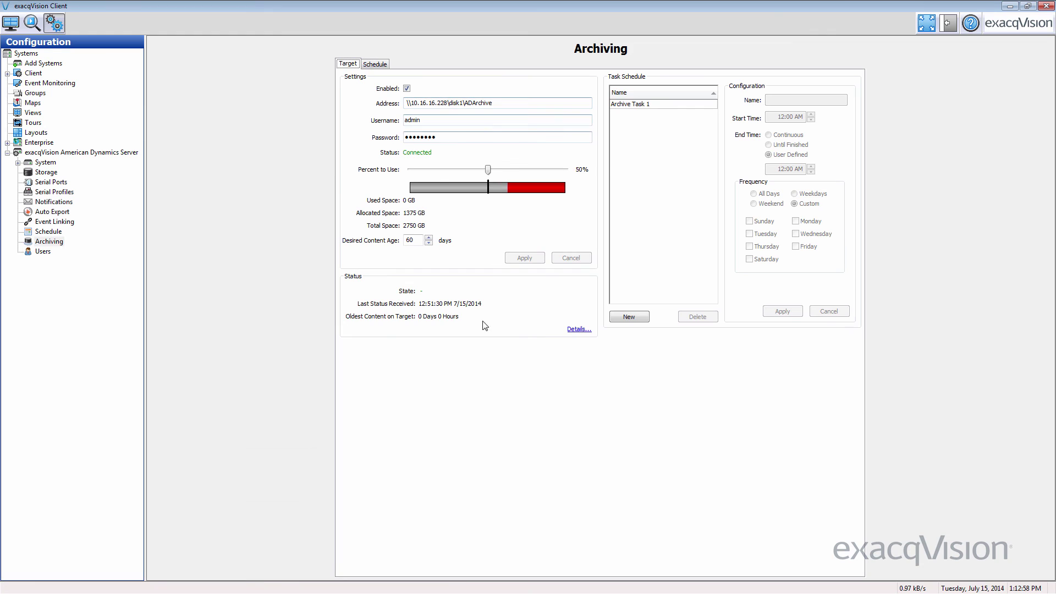